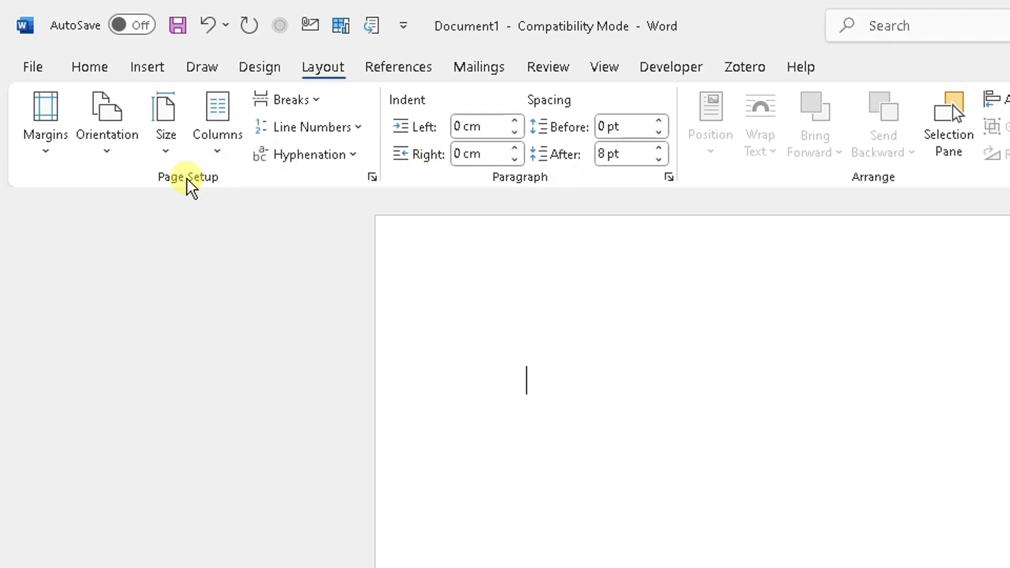
left_click(219, 153)
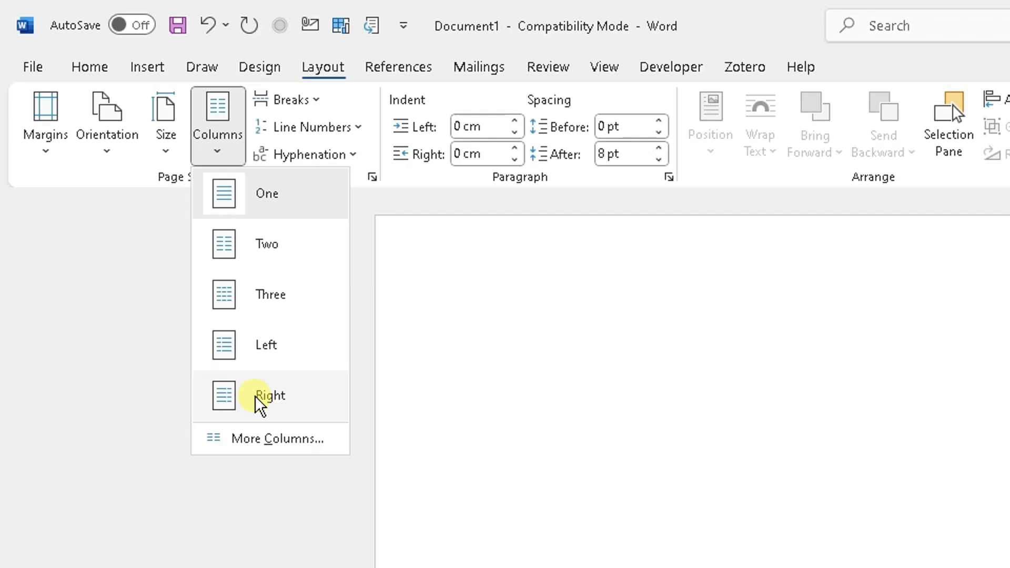
left_click(267, 439)
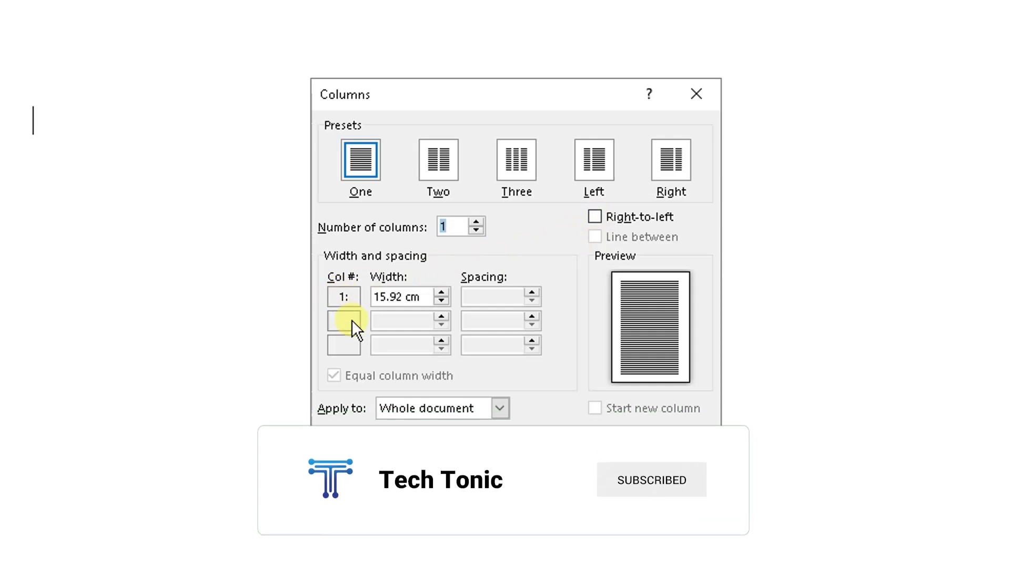
left_click(475, 222)
left_click(472, 222)
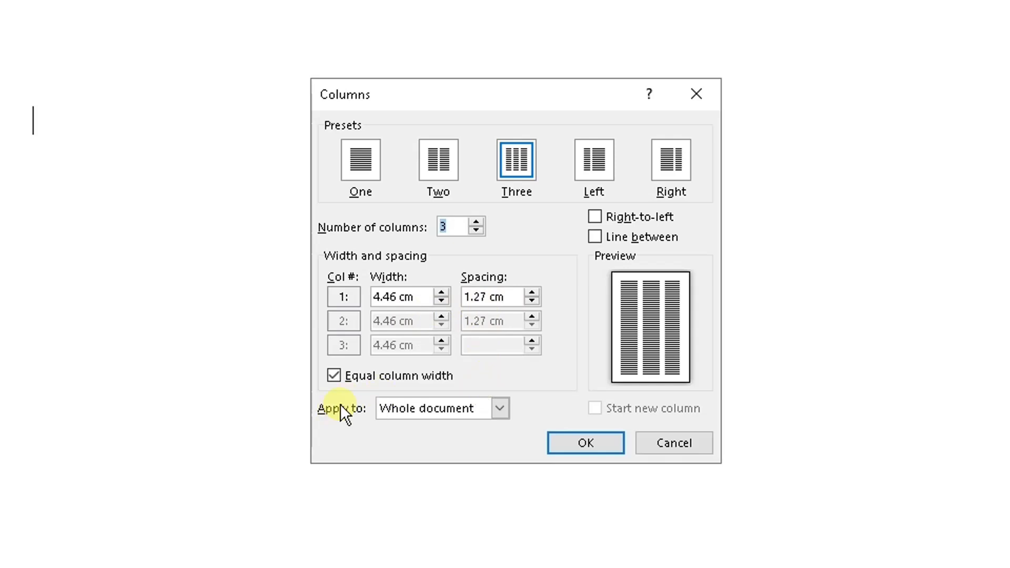
left_click(501, 408)
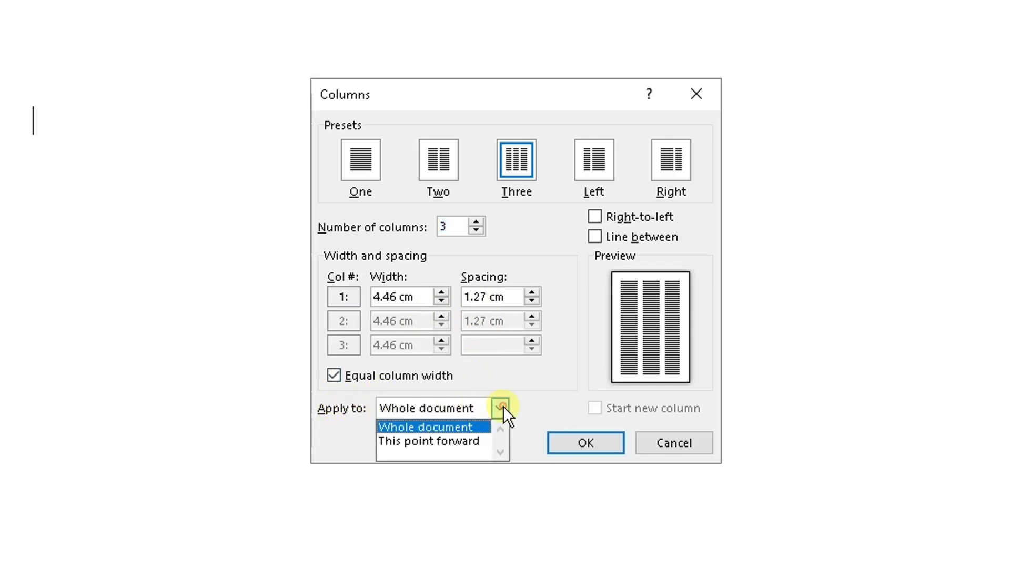
left_click(570, 404)
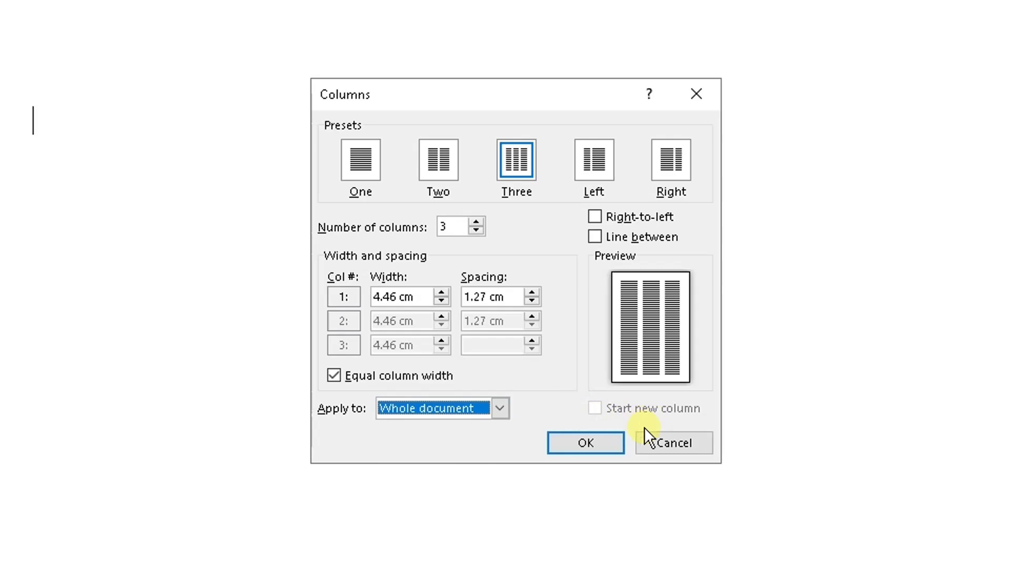
left_click(659, 450)
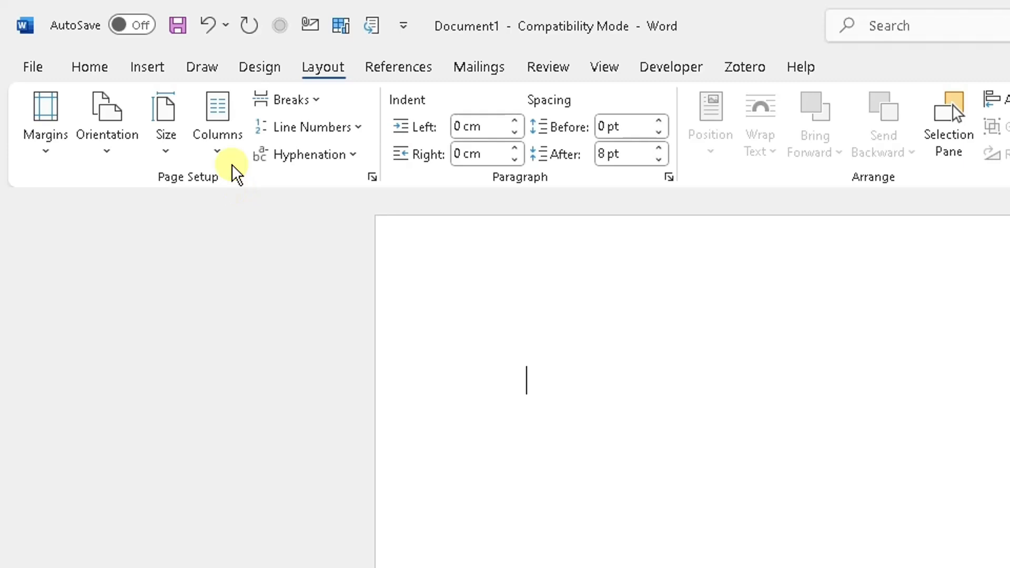
Step: Set the blank page to two columns and fill it with sample text generated by =rand.old(15,10)
left_click(230, 155)
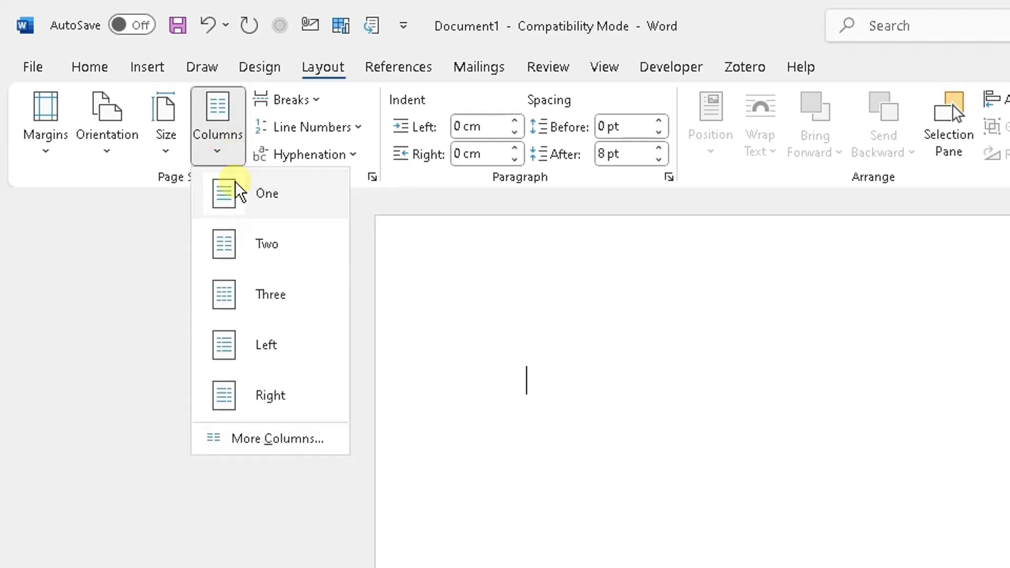
left_click(247, 243)
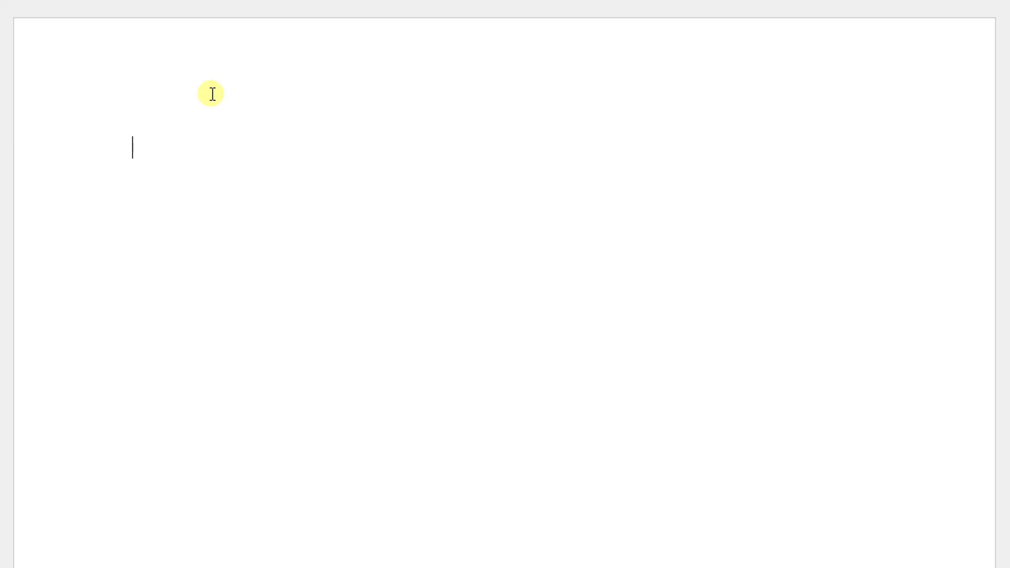
type("=rand.old(")
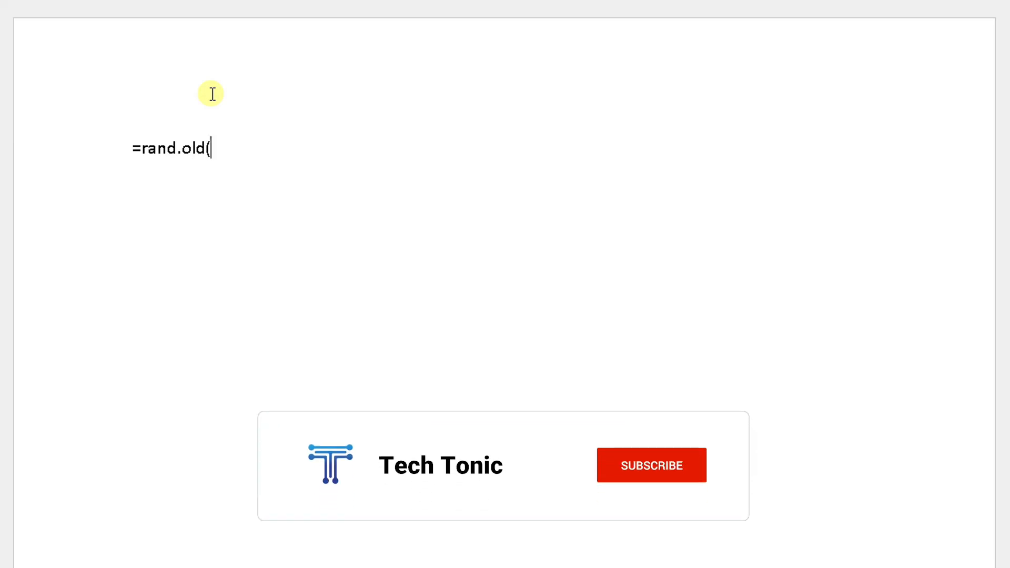
type("15,")
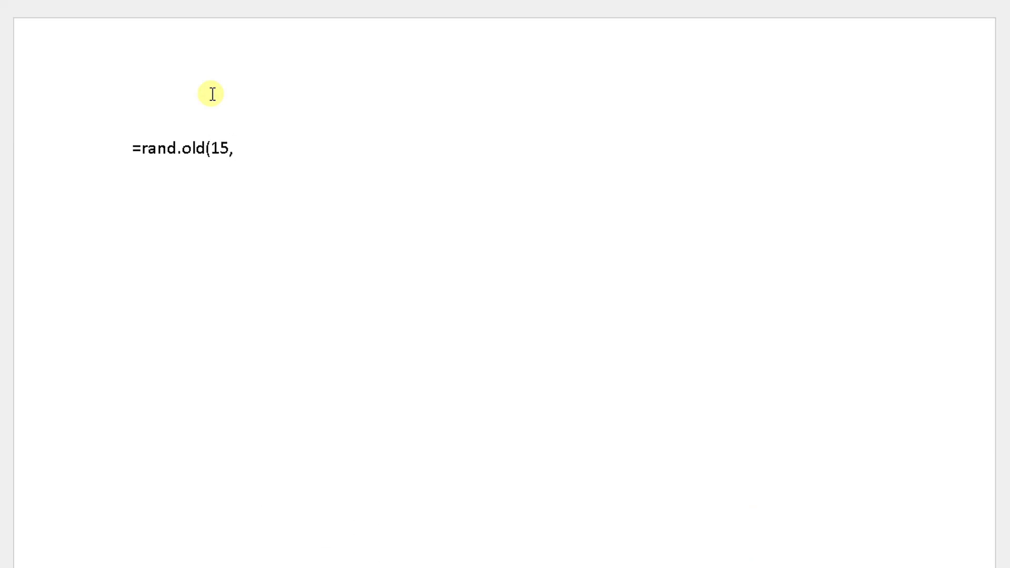
type("10)")
key("Return")
Step: Look through the pages to examine how the sample text flows across the two columns
scroll(212, 93, "down", 5)
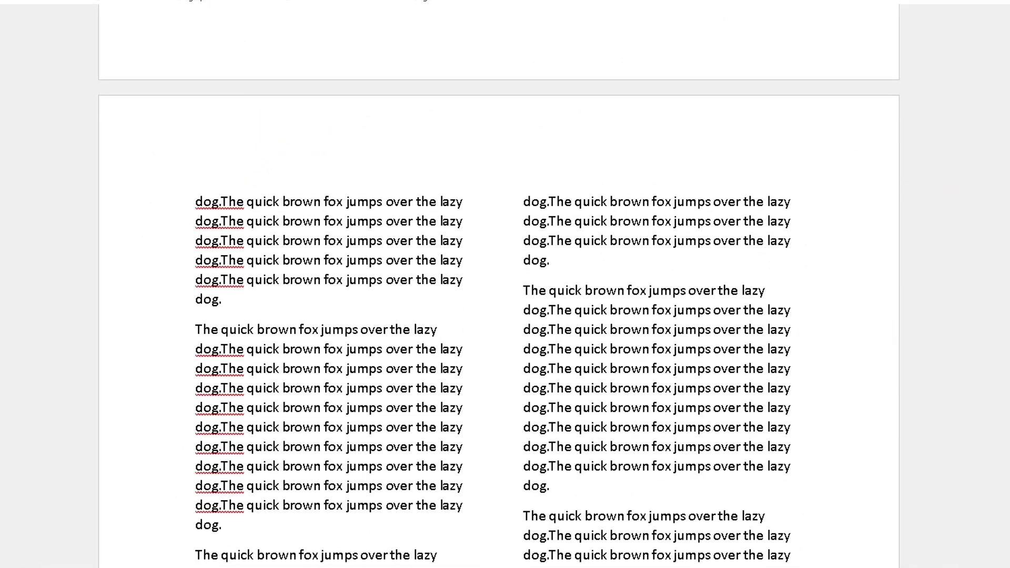
scroll(296, 99, "up", 10)
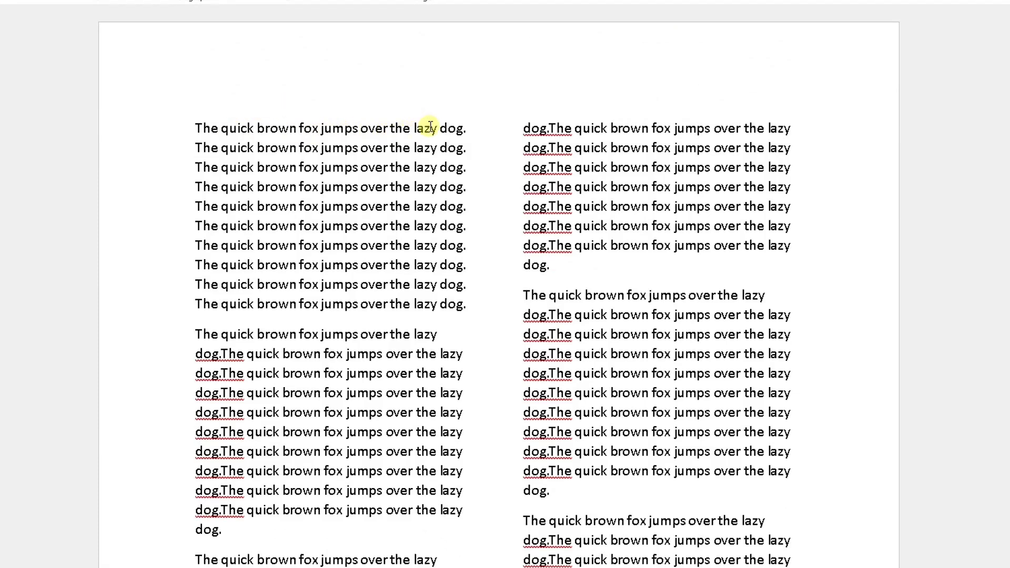
scroll(421, 126, "down", 7)
scroll(423, 98, "down", 10)
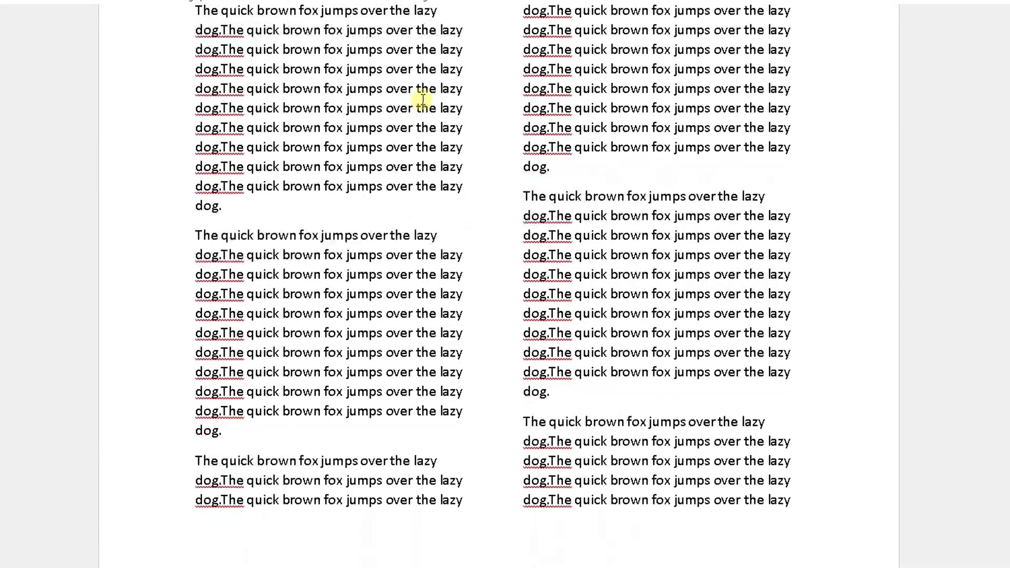
scroll(422, 100, "down", 7)
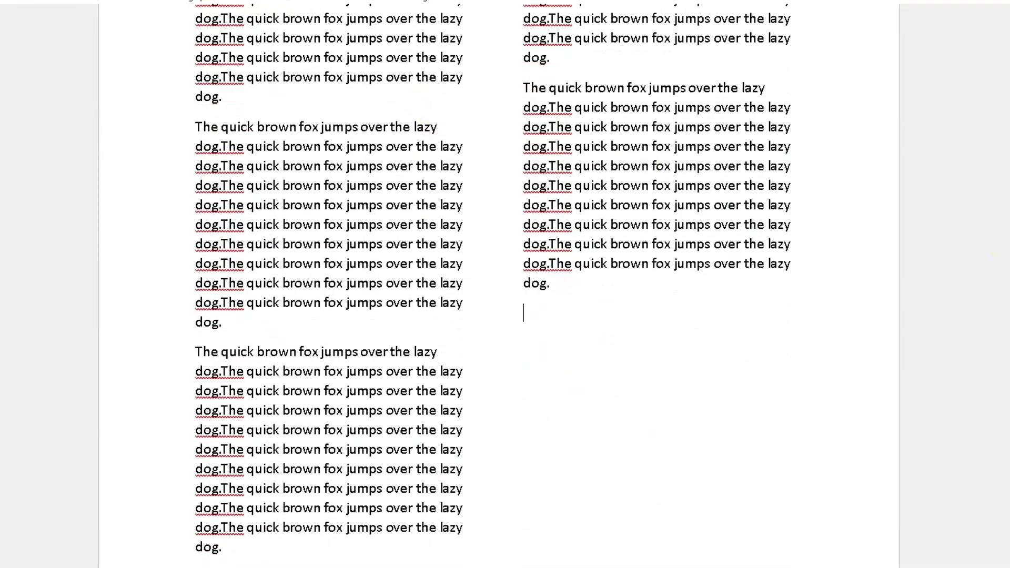
scroll(498, 287, "up", 3)
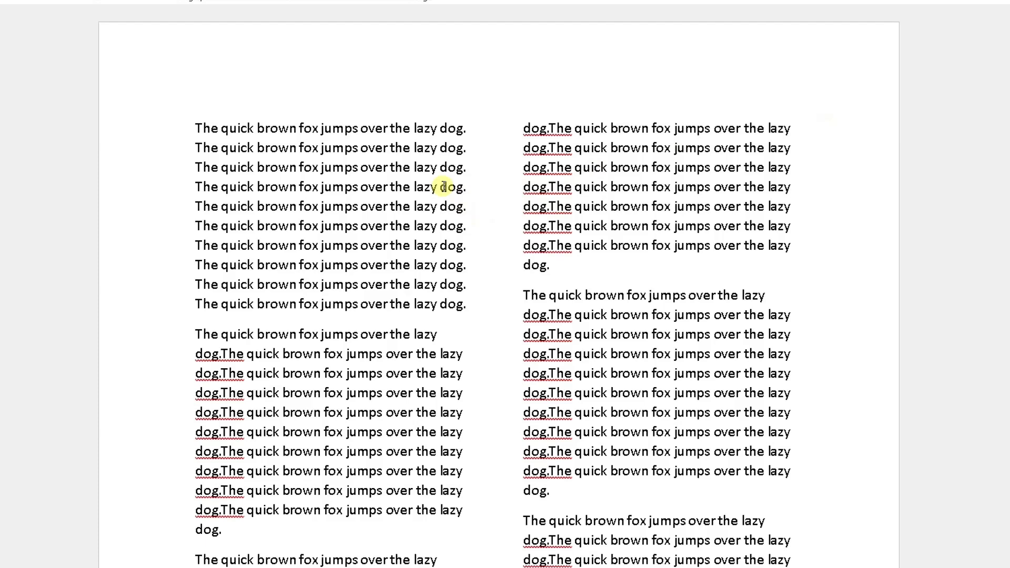
scroll(426, 187, "down", 1)
scroll(426, 187, "up", 1)
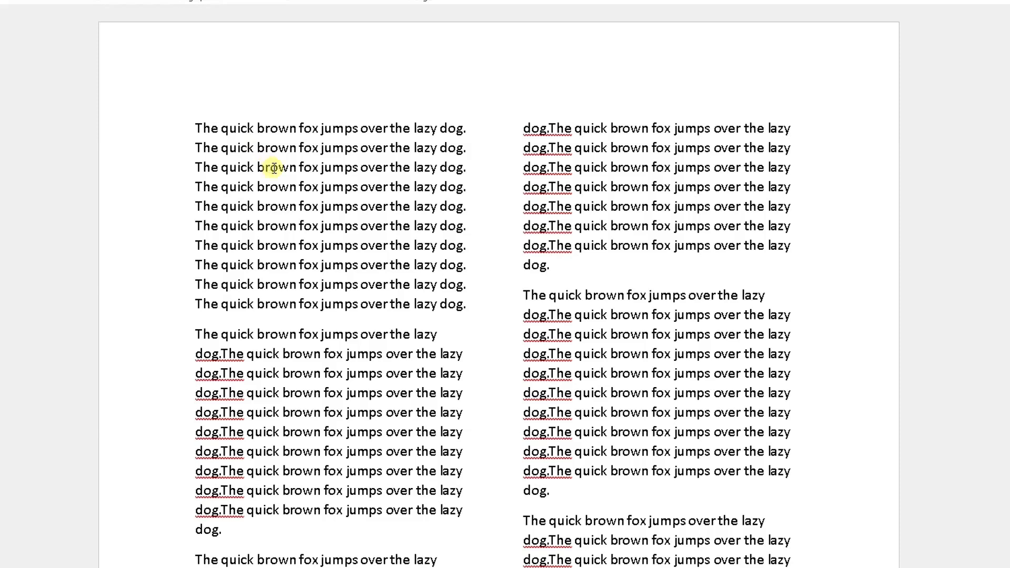
Step: Select the entire document text and change its layout to three columns
key("ctrl+a")
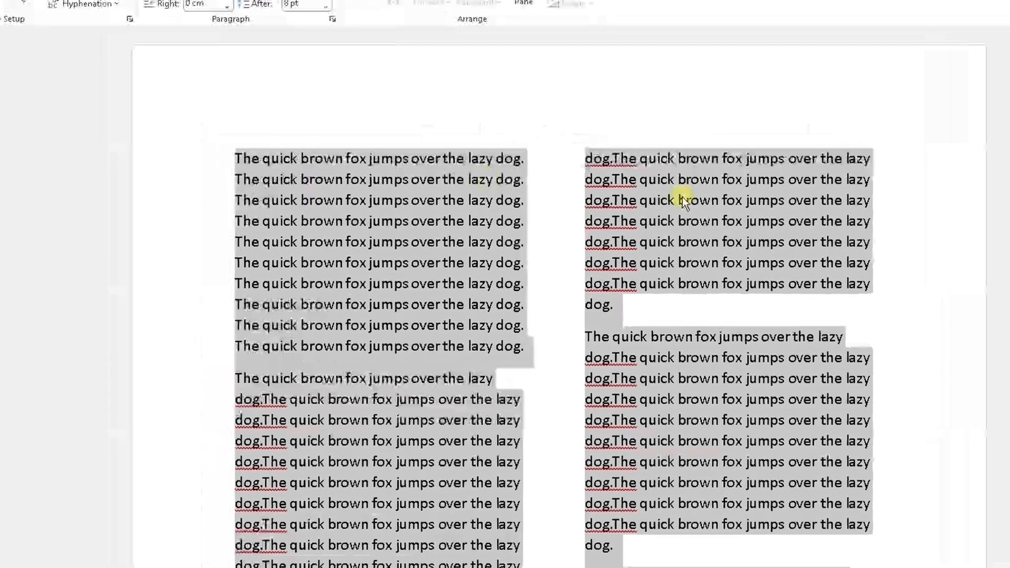
scroll(684, 368, "up", 10)
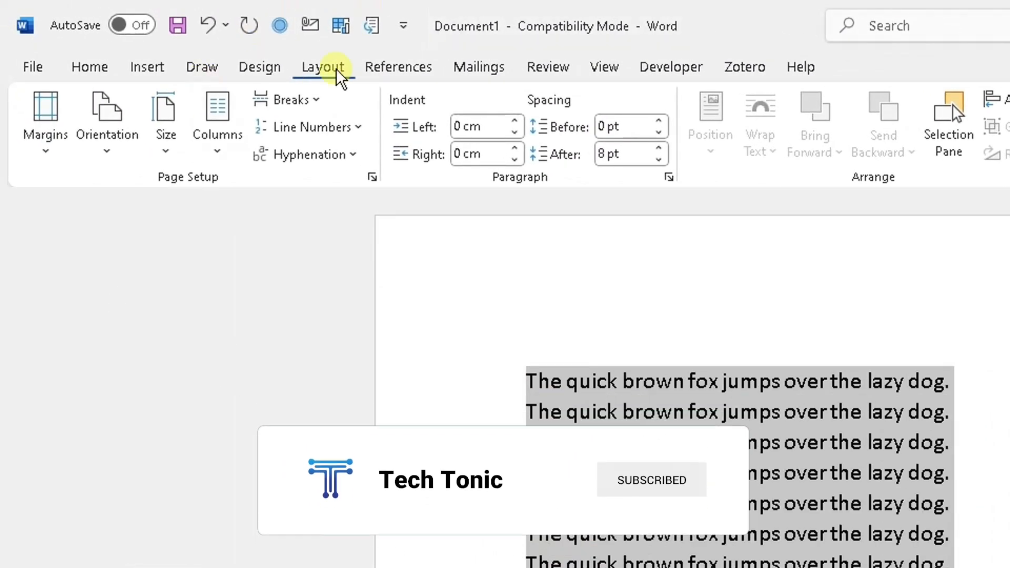
left_click(201, 158)
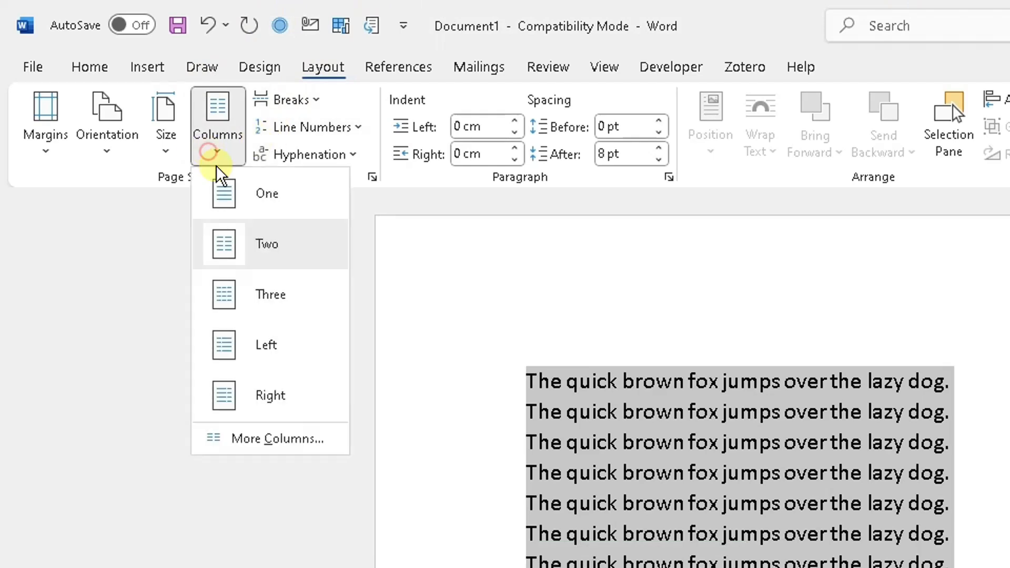
left_click(232, 293)
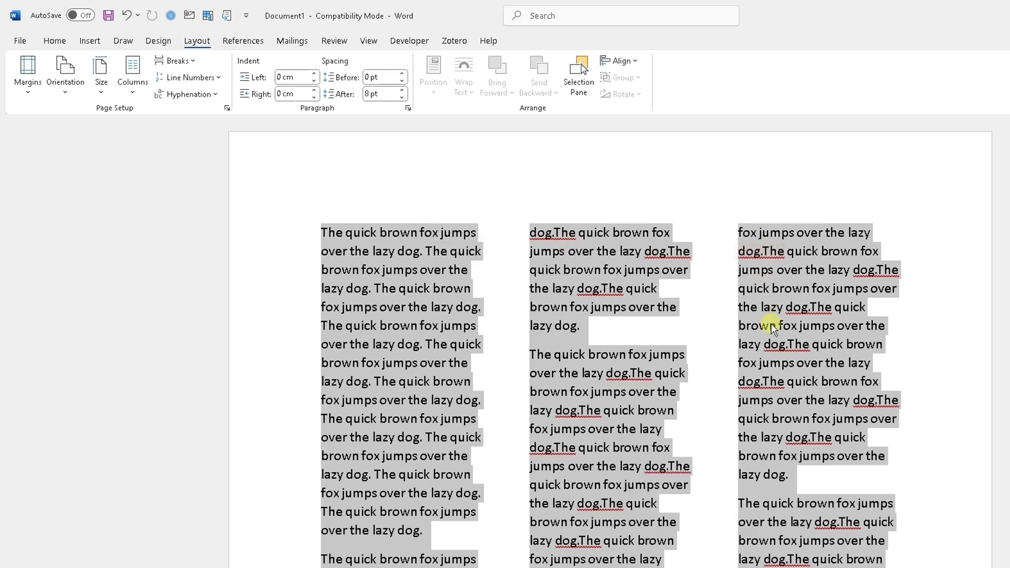
Step: Set the alignment of the selected three-column text to Justify
scroll(845, 382, "down", 1)
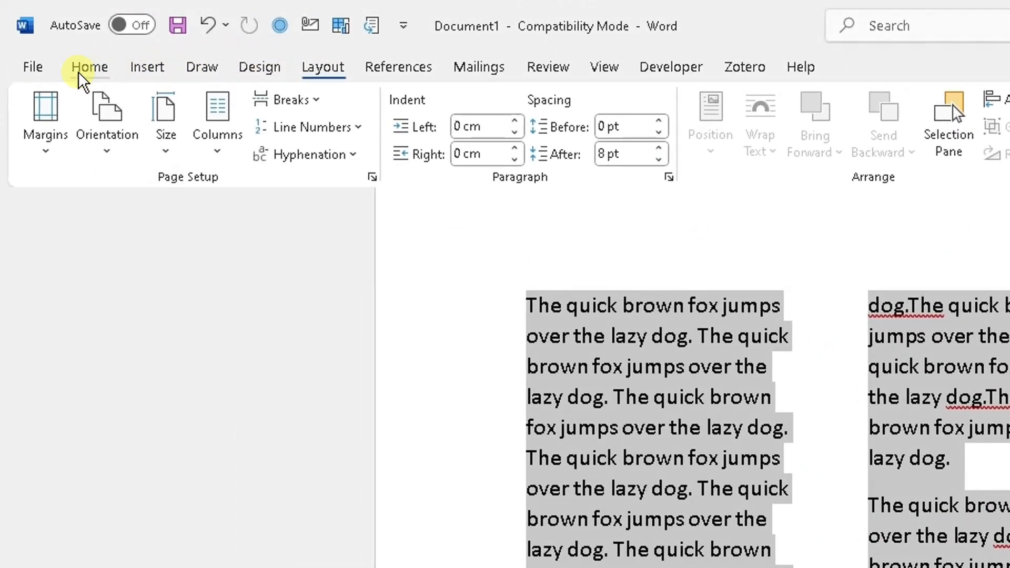
left_click(79, 70)
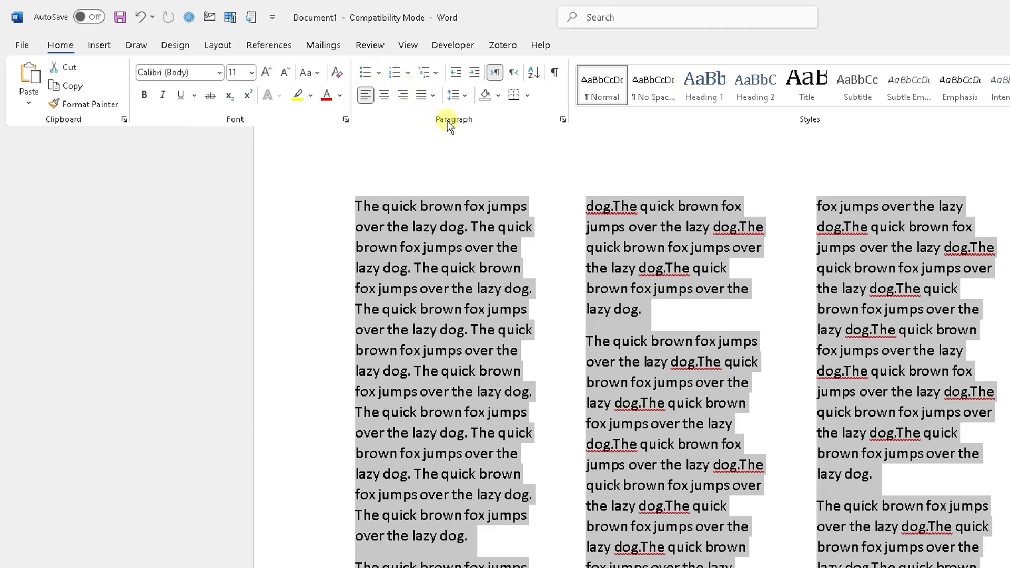
left_click(432, 96)
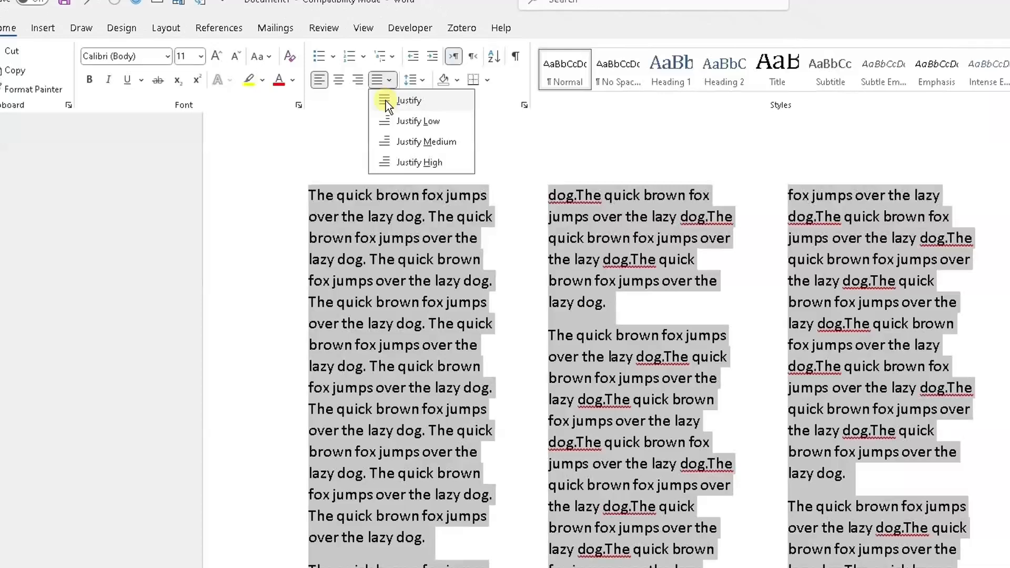
left_click(234, 45)
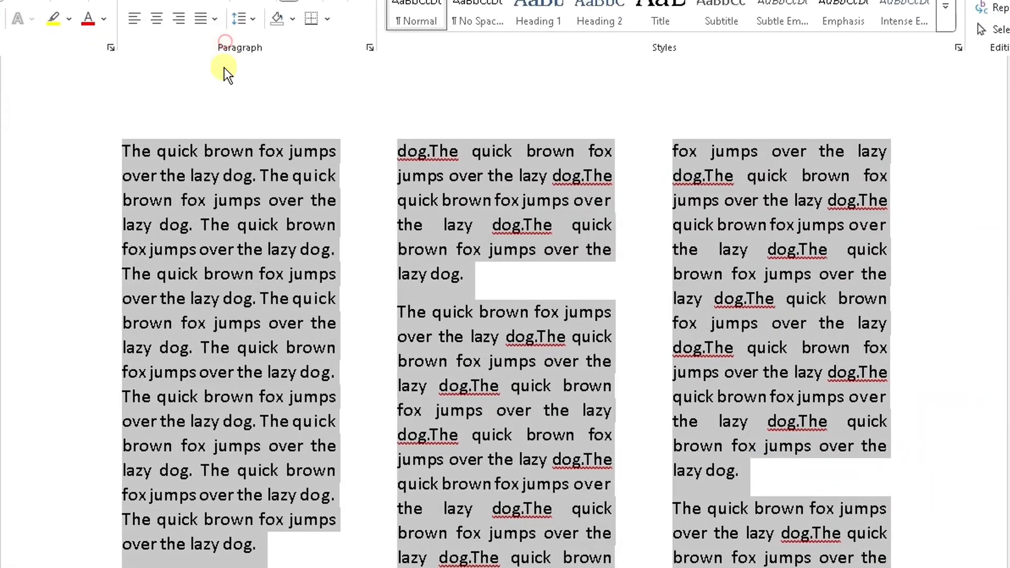
Step: Deselect the text and look through the pages to examine the justified three-column layout
scroll(347, 273, "down", 1)
scroll(363, 210, "up", 4)
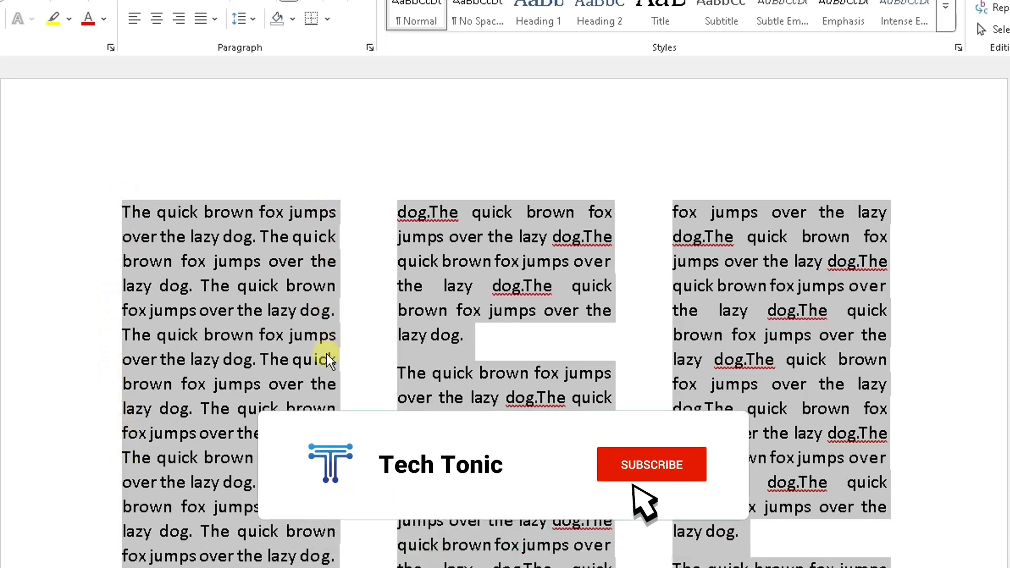
scroll(336, 563, "down", 5)
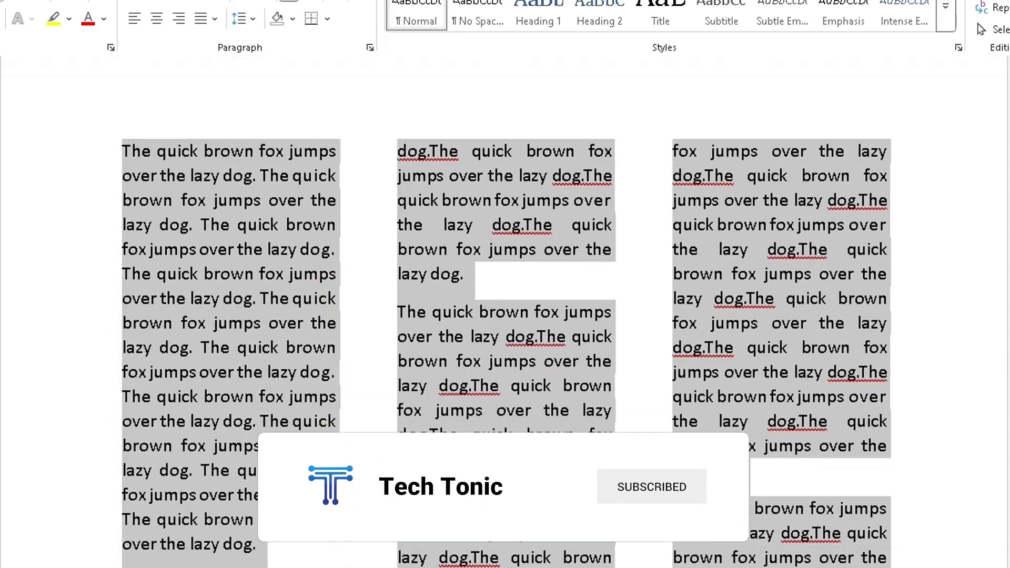
left_click(335, 557)
scroll(347, 526, "down", 20)
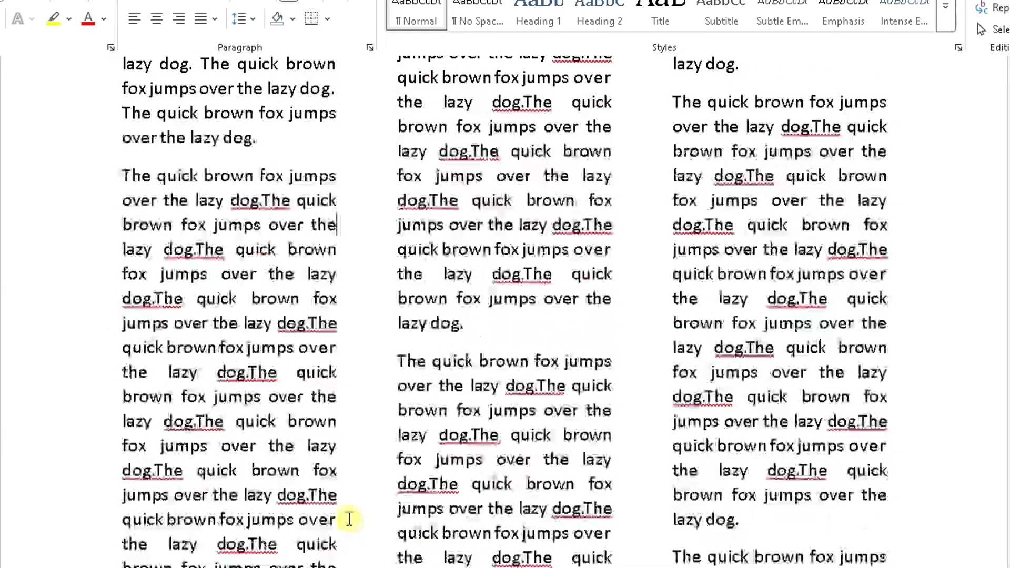
scroll(337, 514, "down", 10)
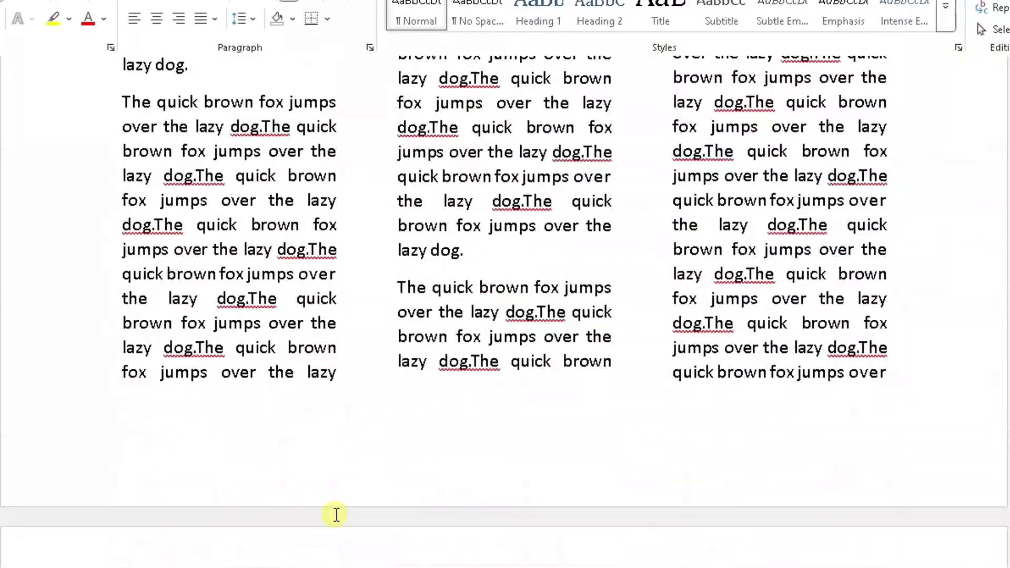
scroll(339, 517, "down", 10)
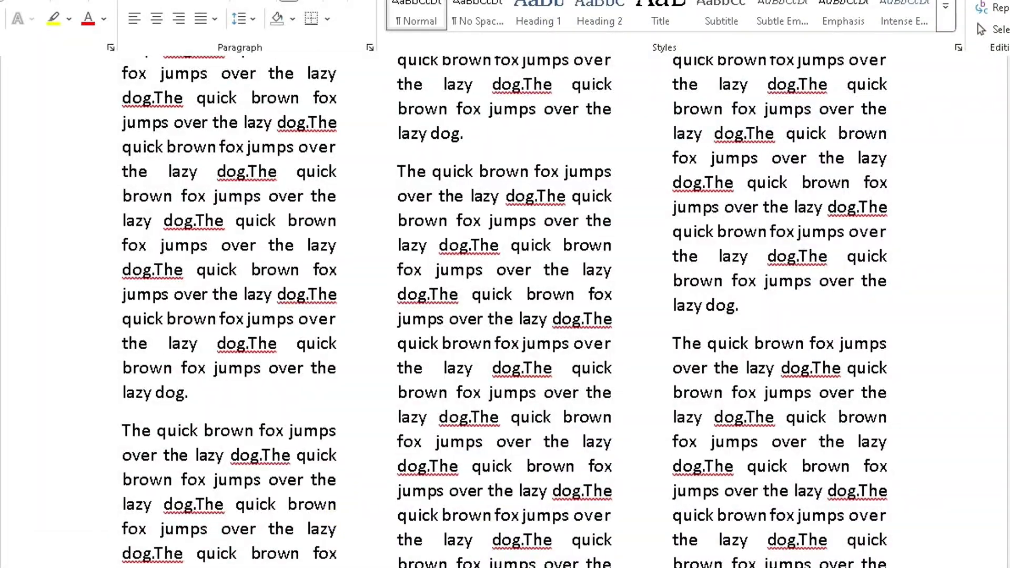
scroll(505, 316, "up", 20)
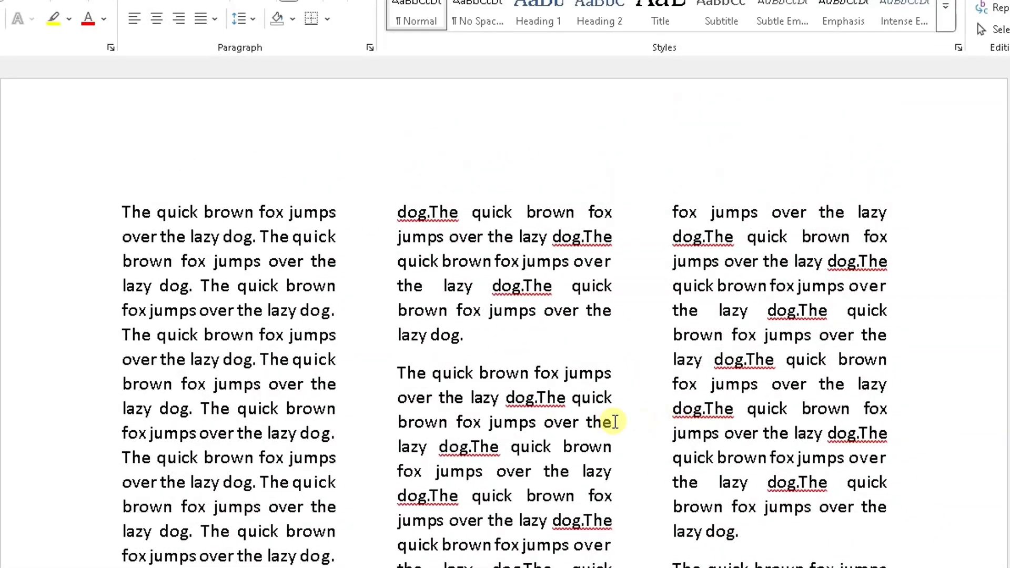
Step: Select all the text and try Justify Low before setting its alignment to Justify Medium
key("ctrl+a")
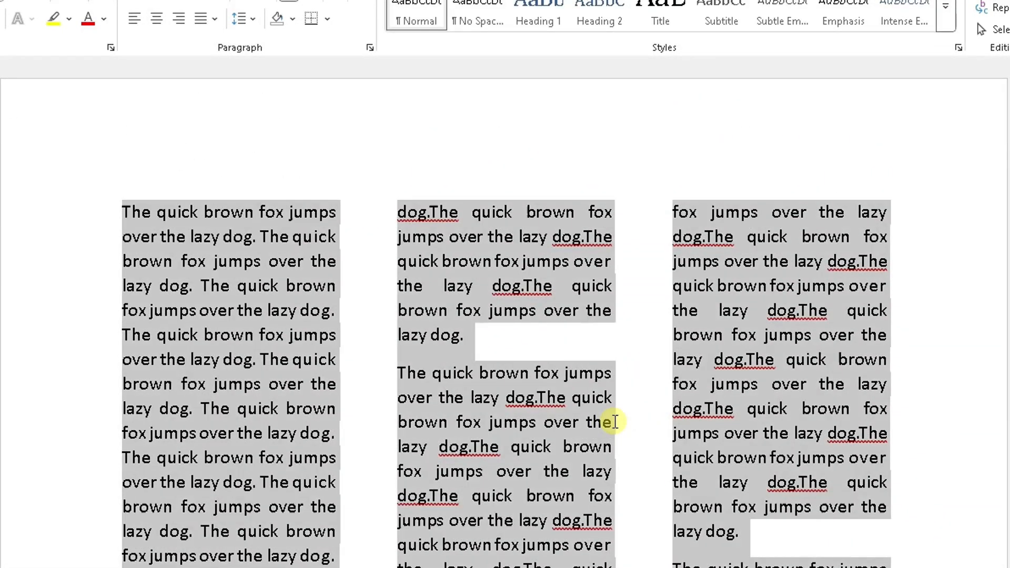
left_click(215, 20)
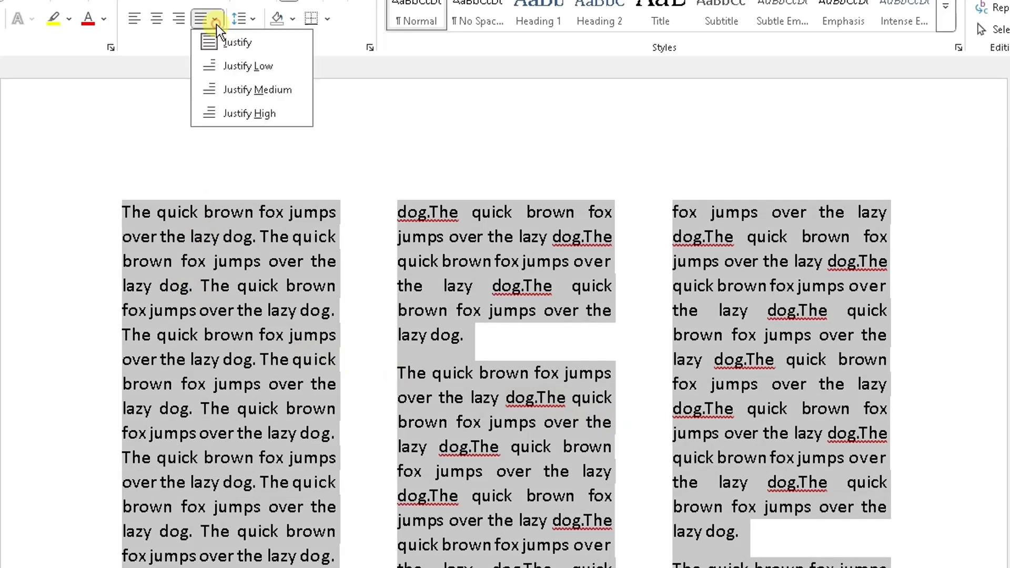
left_click(225, 62)
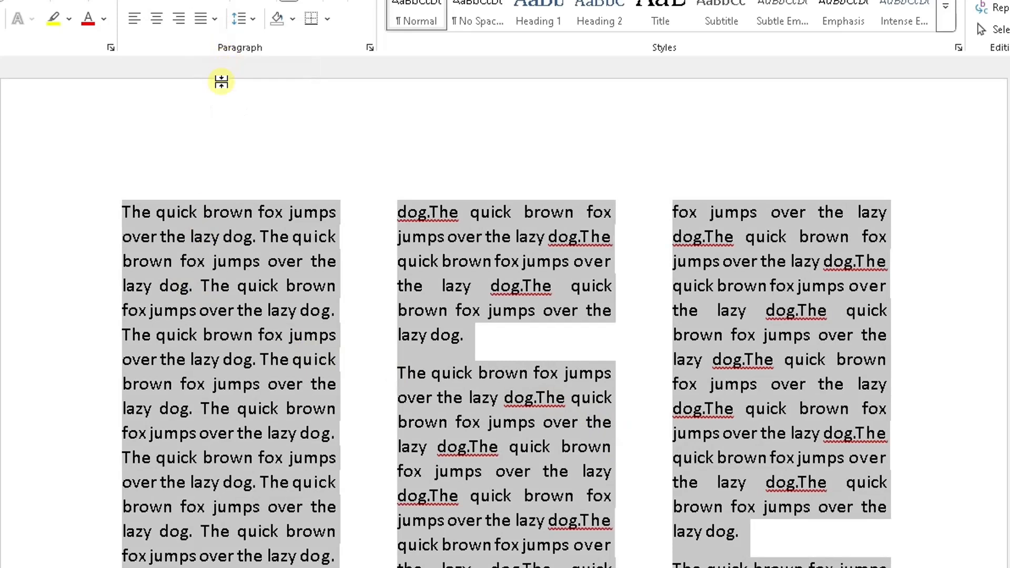
left_click(213, 20)
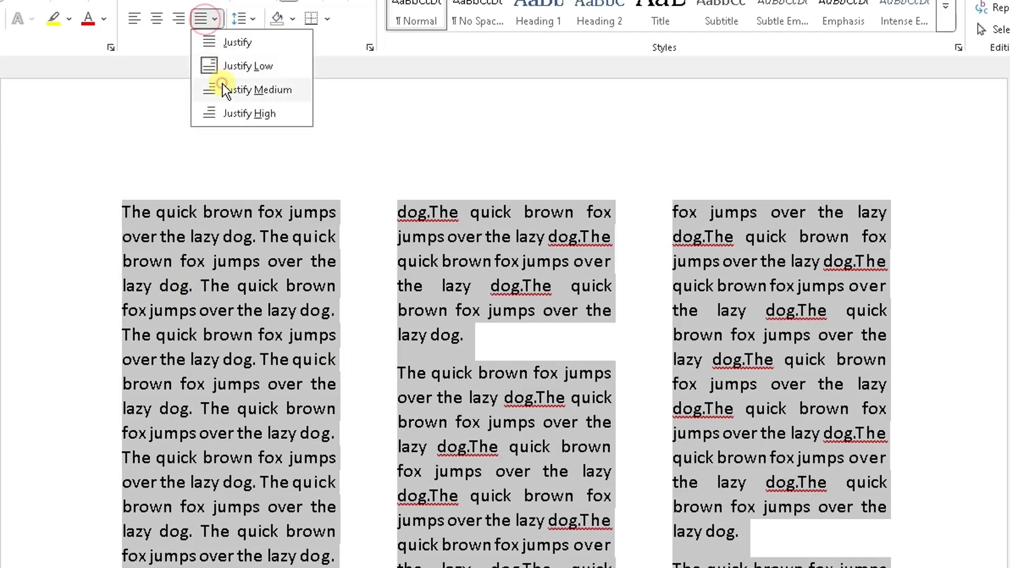
left_click(223, 84)
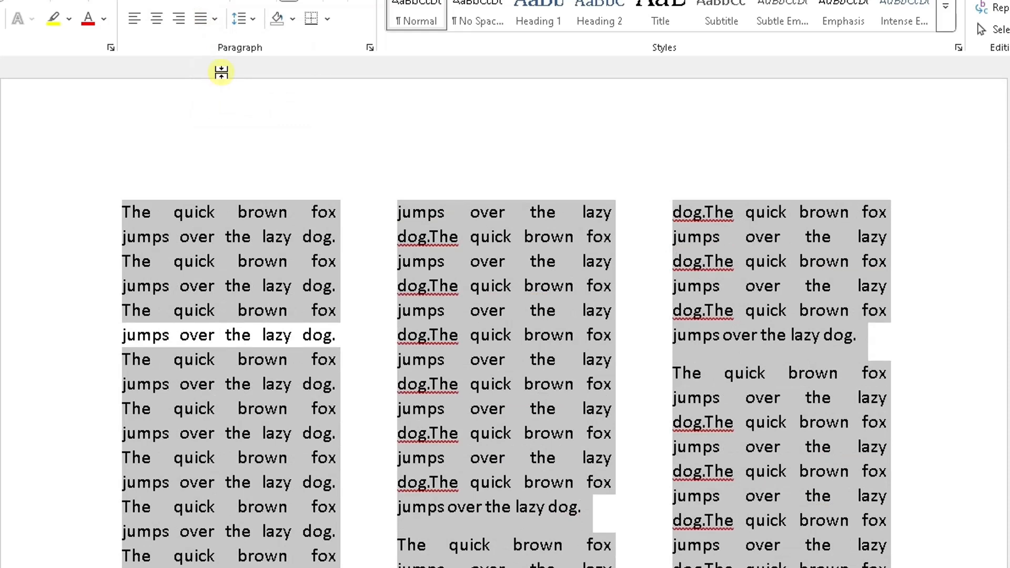
Step: Try Justify High on the selected column text before setting its alignment to Justify
left_click(216, 18)
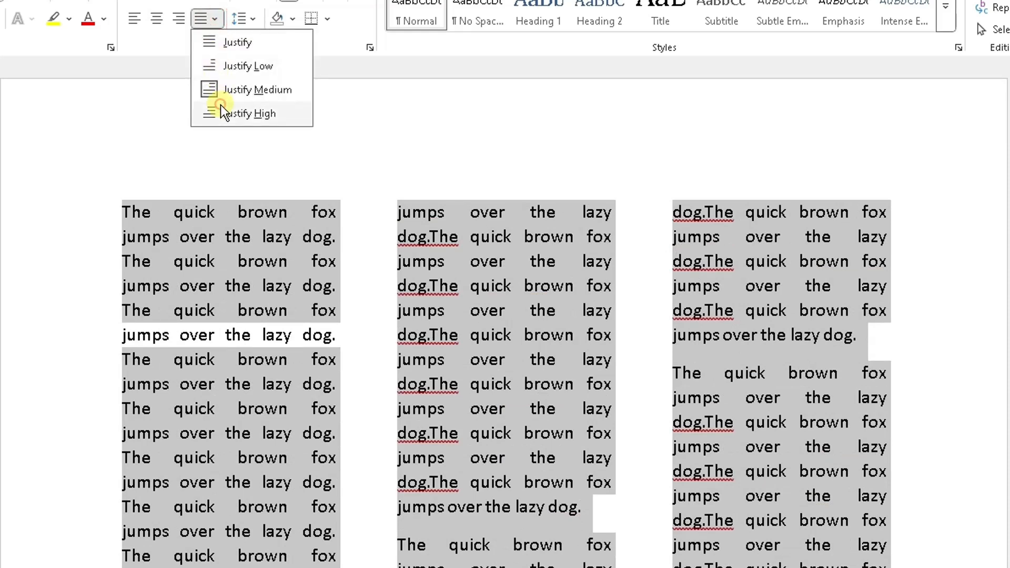
left_click(221, 111)
left_click(213, 25)
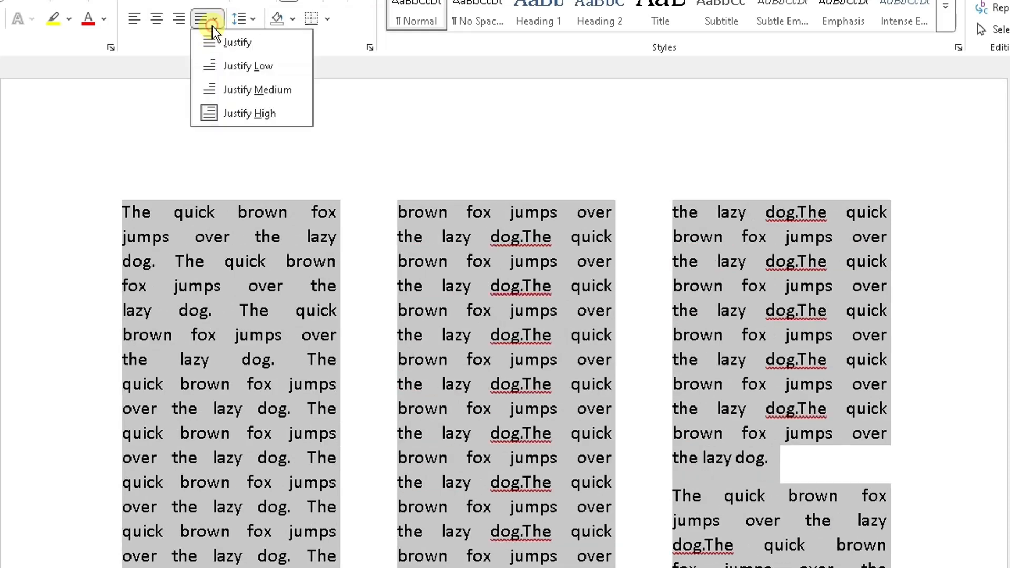
left_click(216, 44)
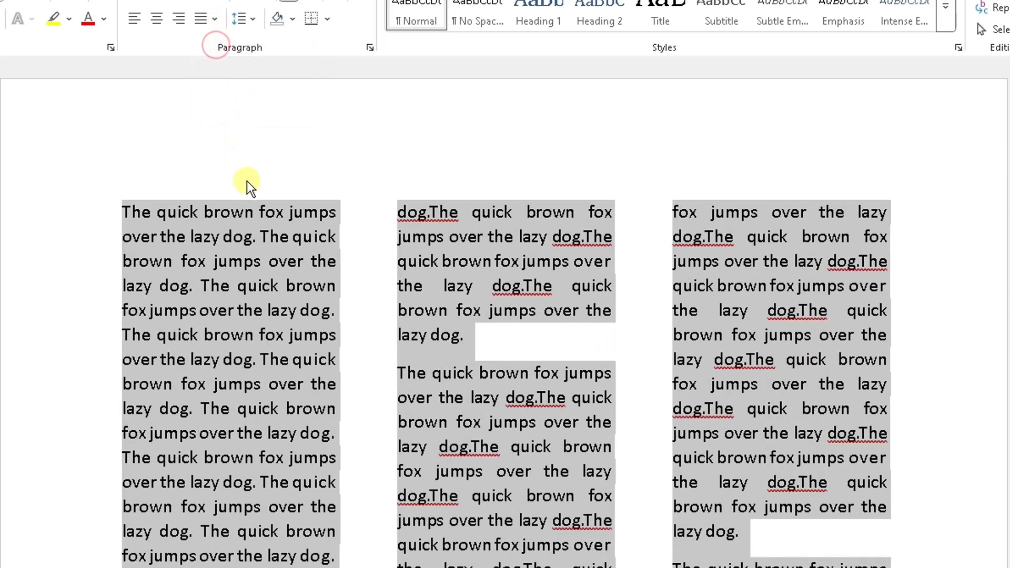
Step: Try the Left column preset on the selected text before changing its layout to the Right column preset
left_click(51, 0)
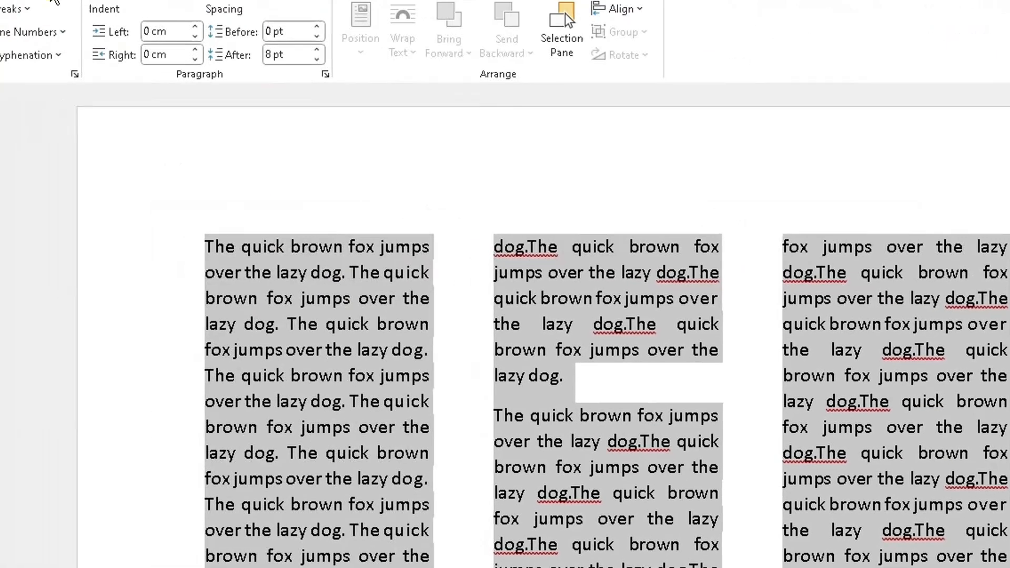
left_click(227, 156)
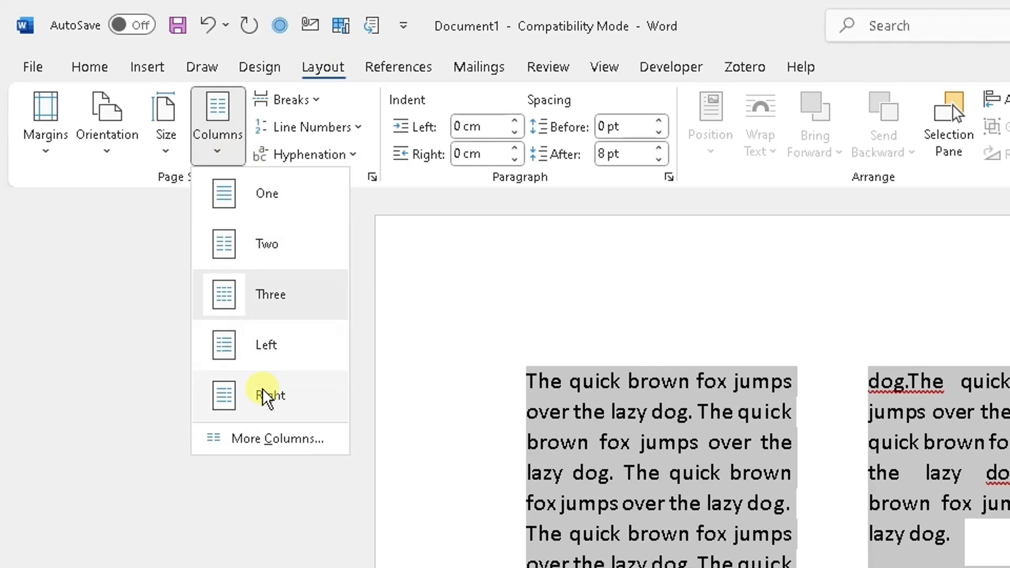
left_click(251, 362)
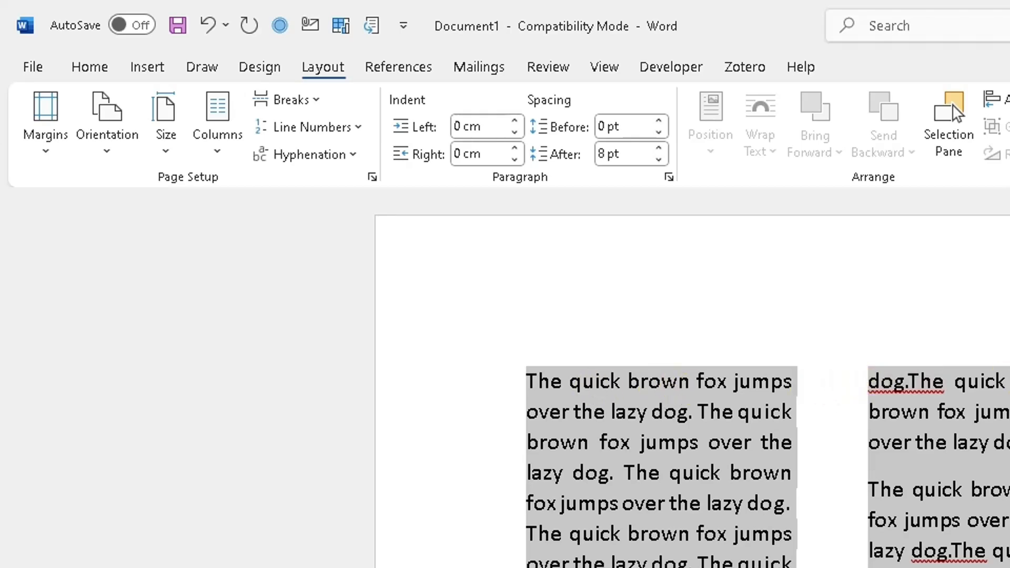
left_click(230, 138)
left_click(252, 387)
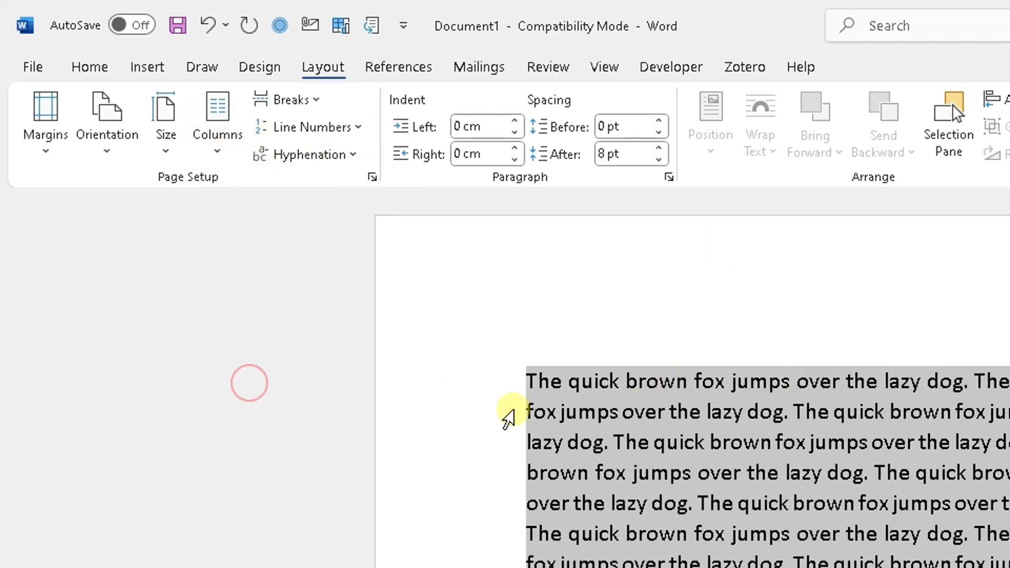